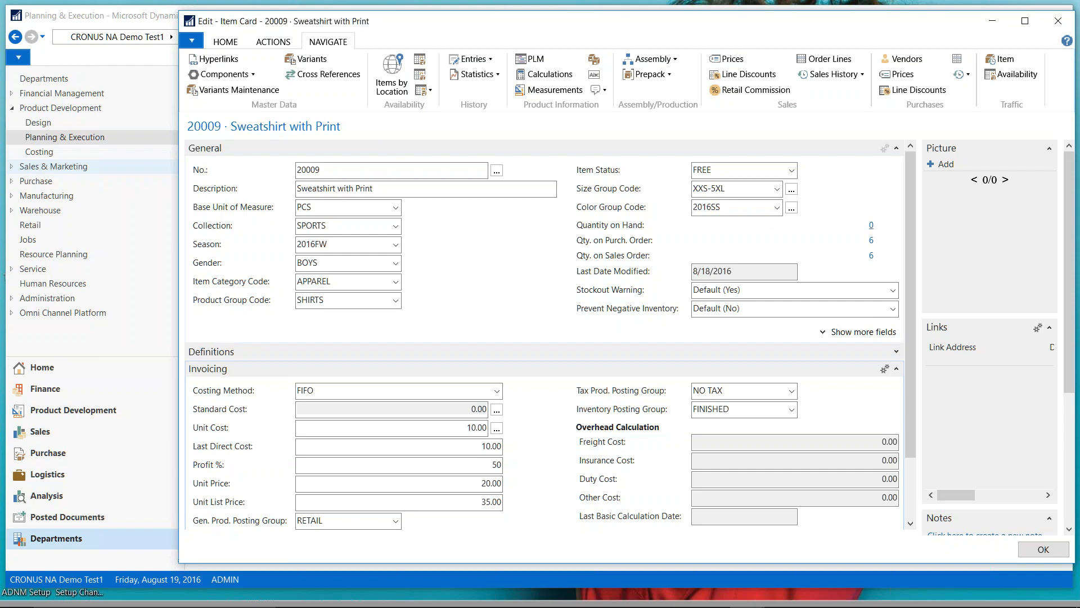
Step: Review the selected sizes, the selected colors and the item variants of the Sweatshirt with Print, item 20009
left_click(794, 192)
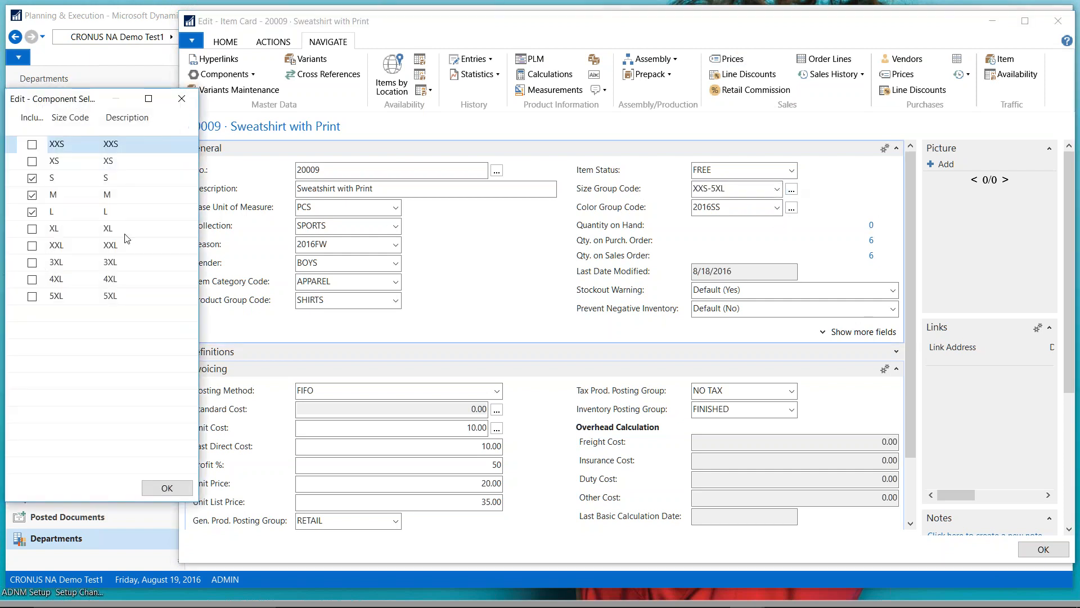
left_click(181, 98)
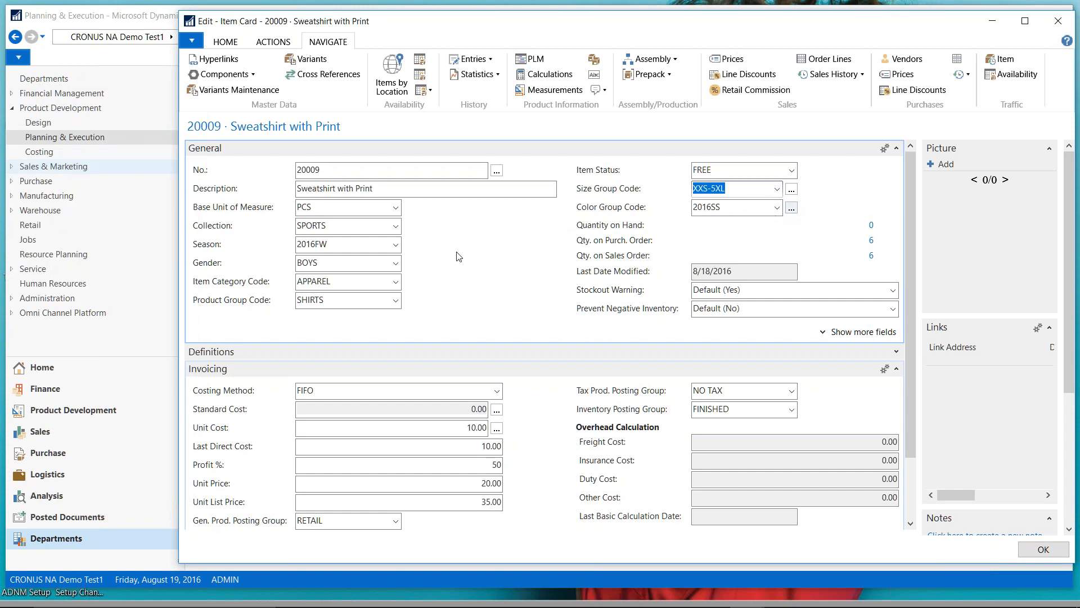
key("Tab")
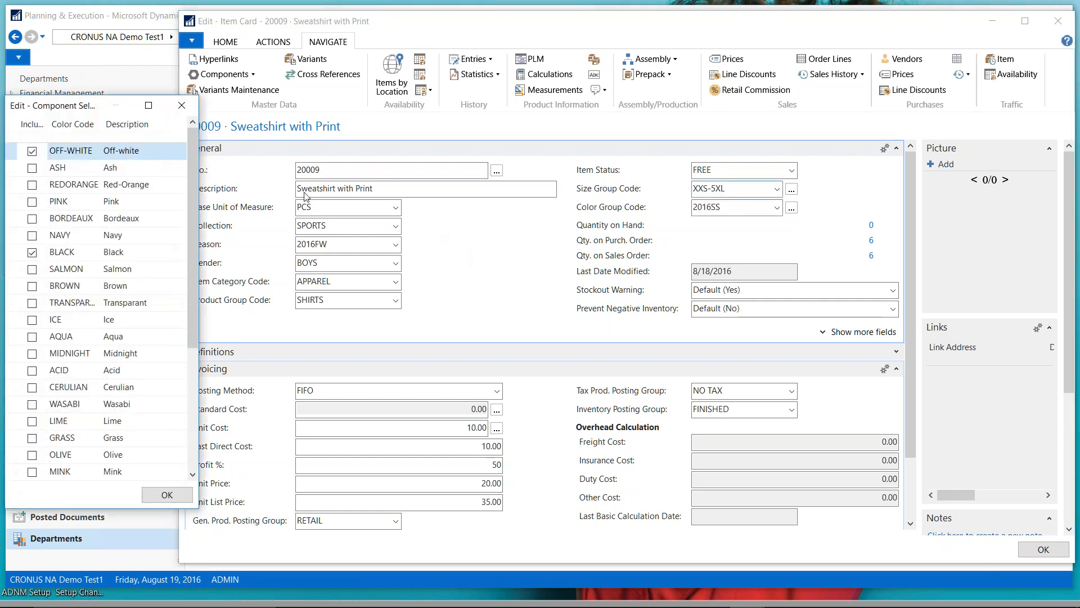
left_click(185, 107)
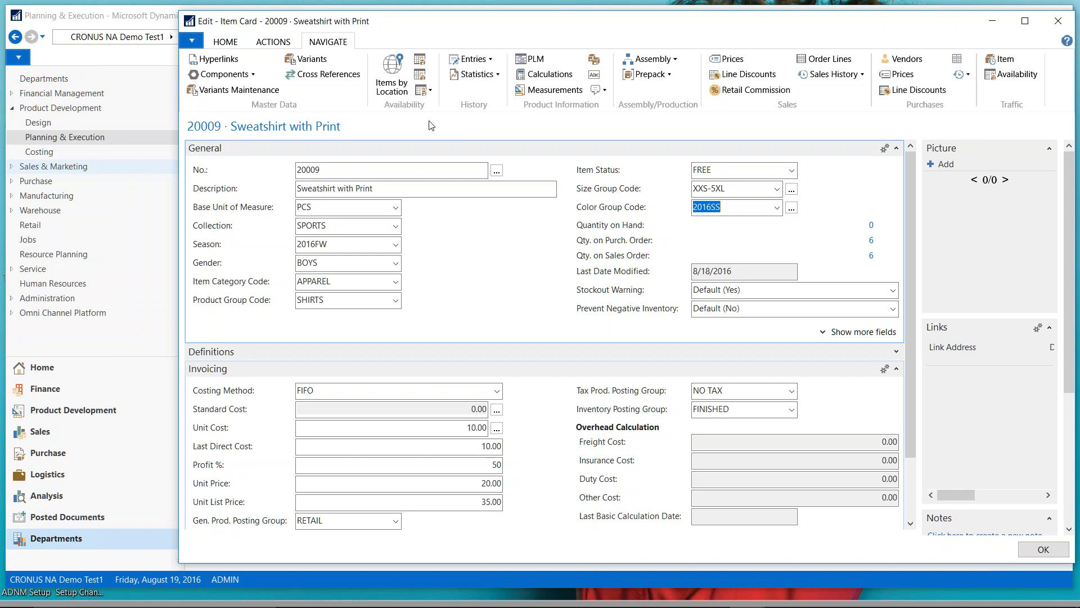
left_click(311, 61)
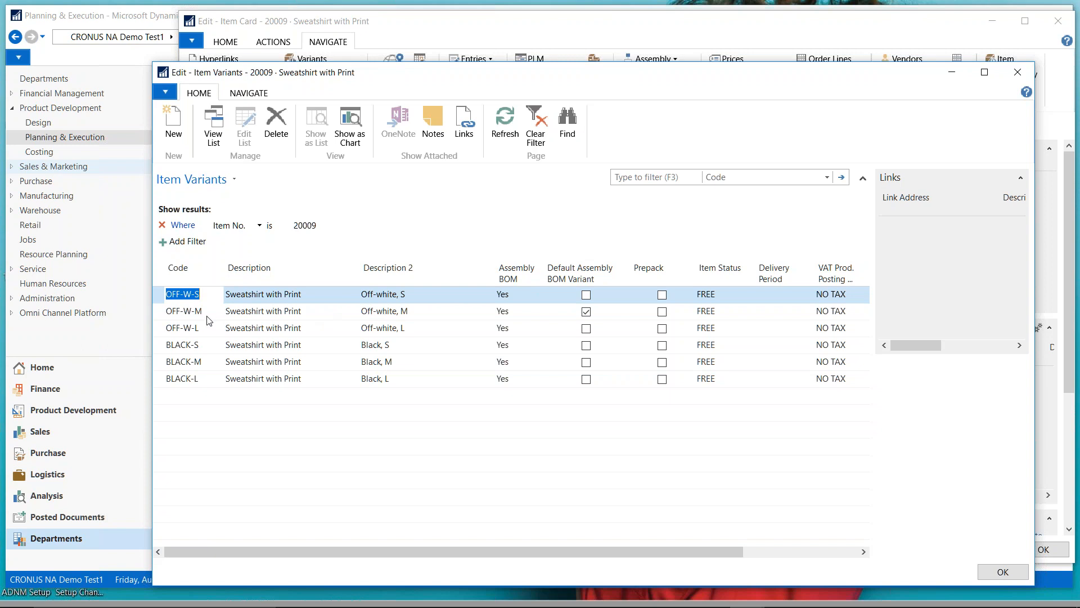
left_click(1019, 75)
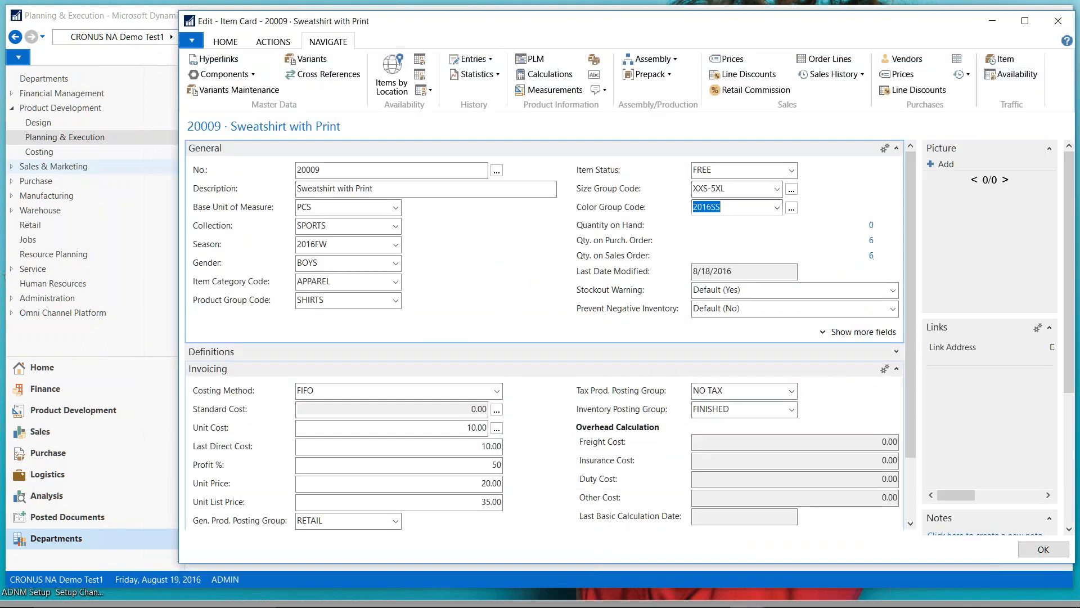
Step: Open the sweatshirt's assembly BOM and check the quantity per and growth % of the Cotton Fabric and Zipper lines
left_click(675, 60)
left_click(677, 74)
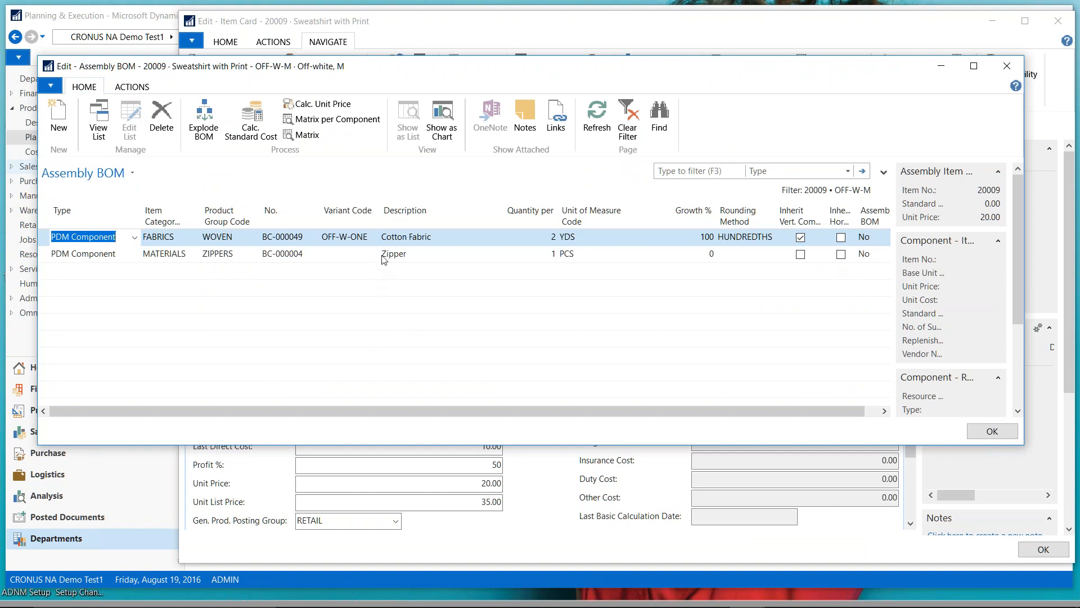
left_click(432, 239)
key("Down")
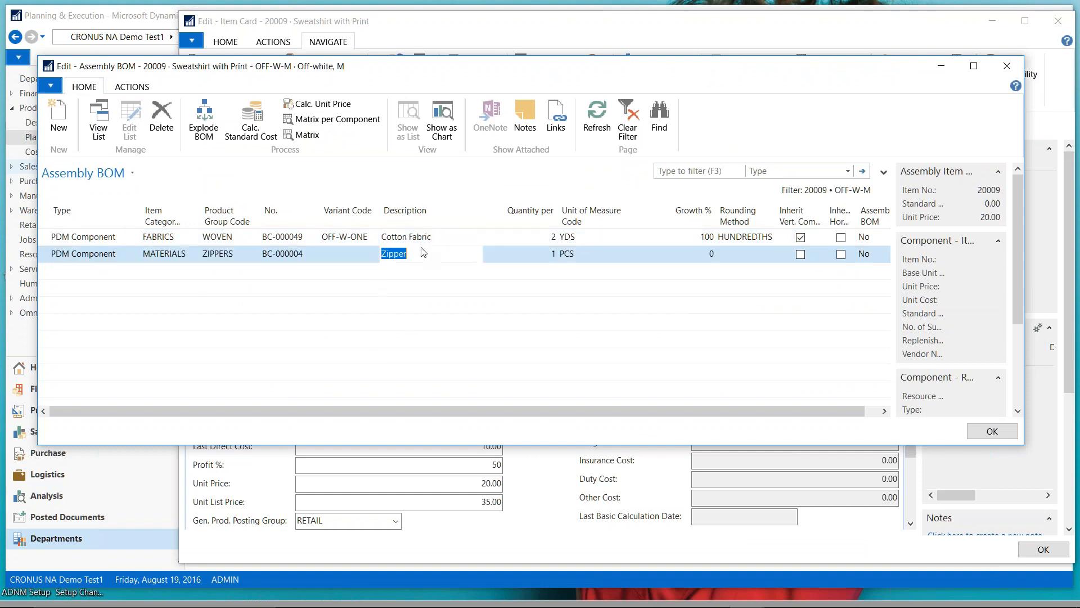
left_click(553, 237)
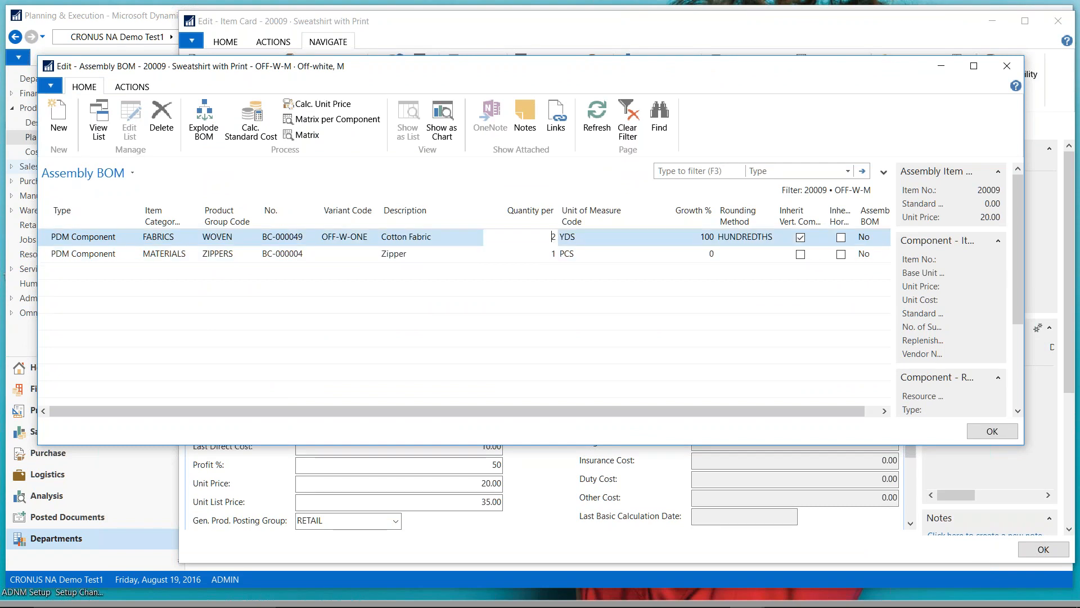
left_click(553, 254)
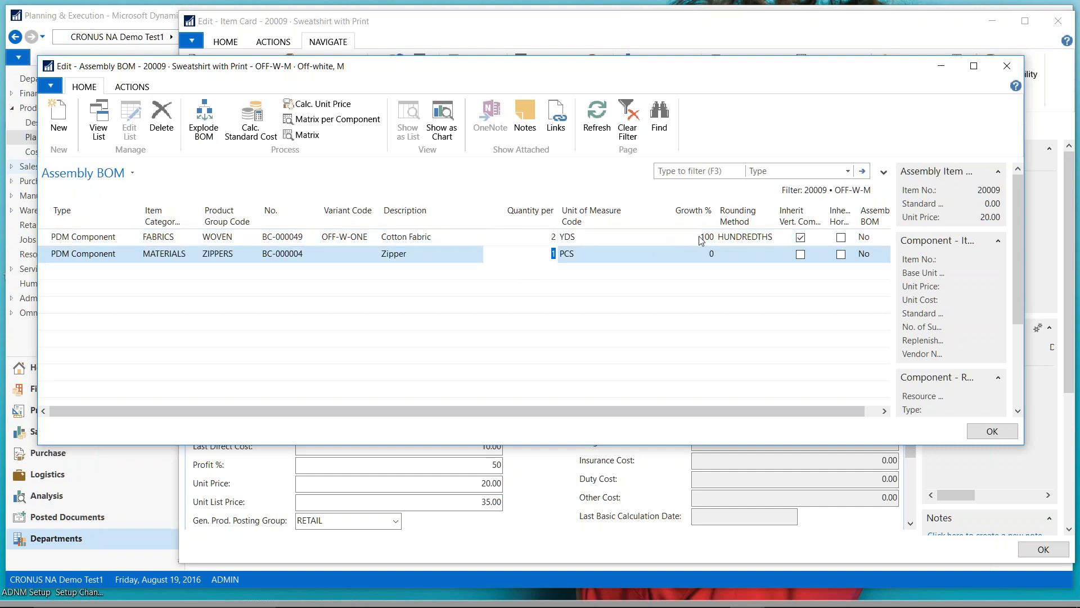
left_click(702, 237)
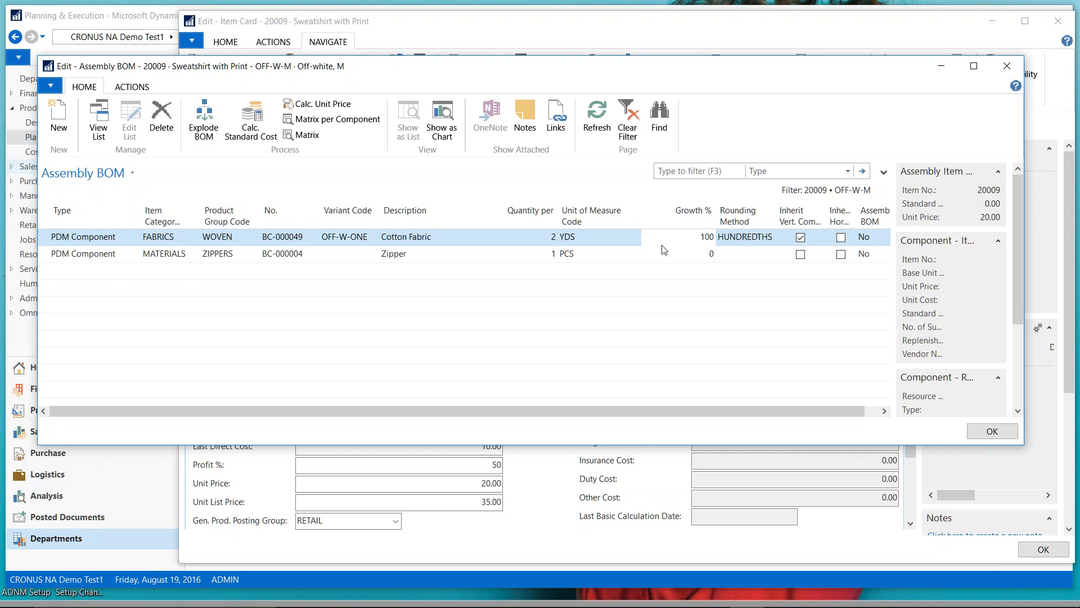
left_click(549, 256)
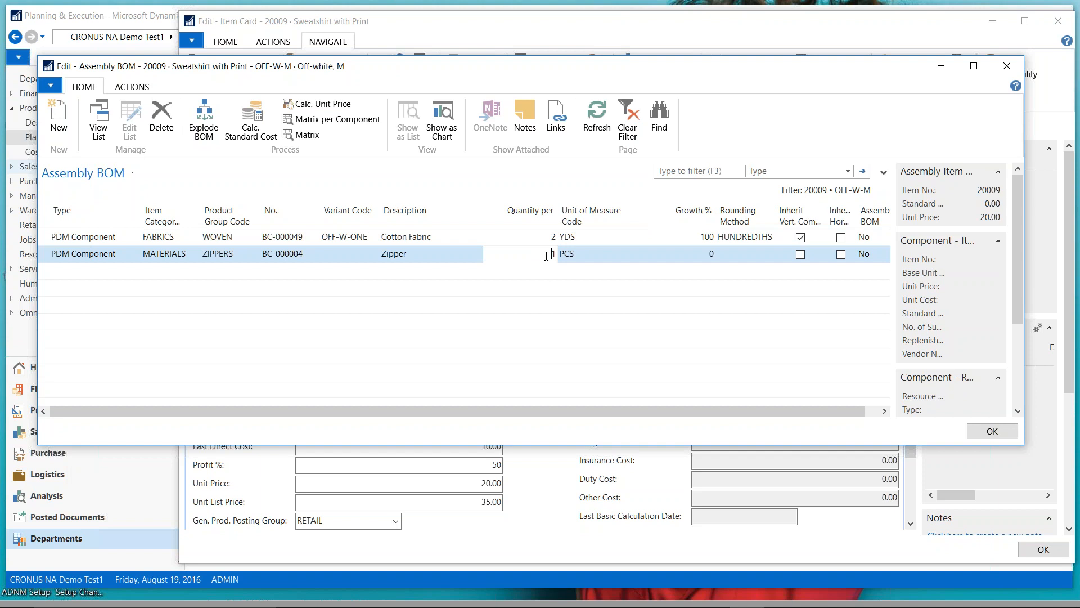
left_click(703, 253)
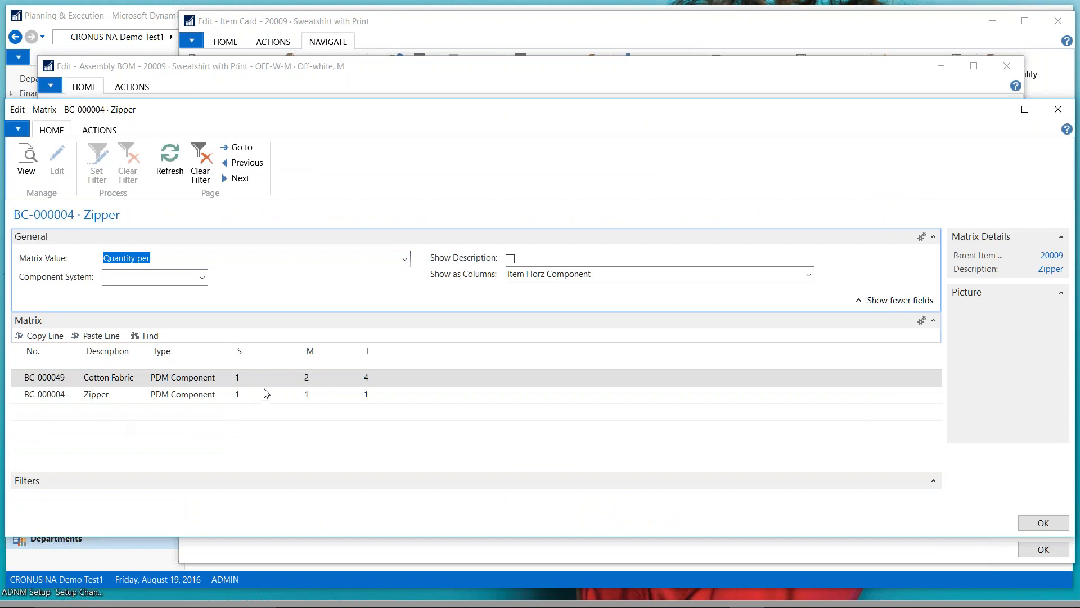
Step: Examine the BOM matrix of quantities per size for Cotton Fabric and Zipper, then return to the item card
mouse_move(249, 395)
left_click(256, 398)
left_click(247, 379)
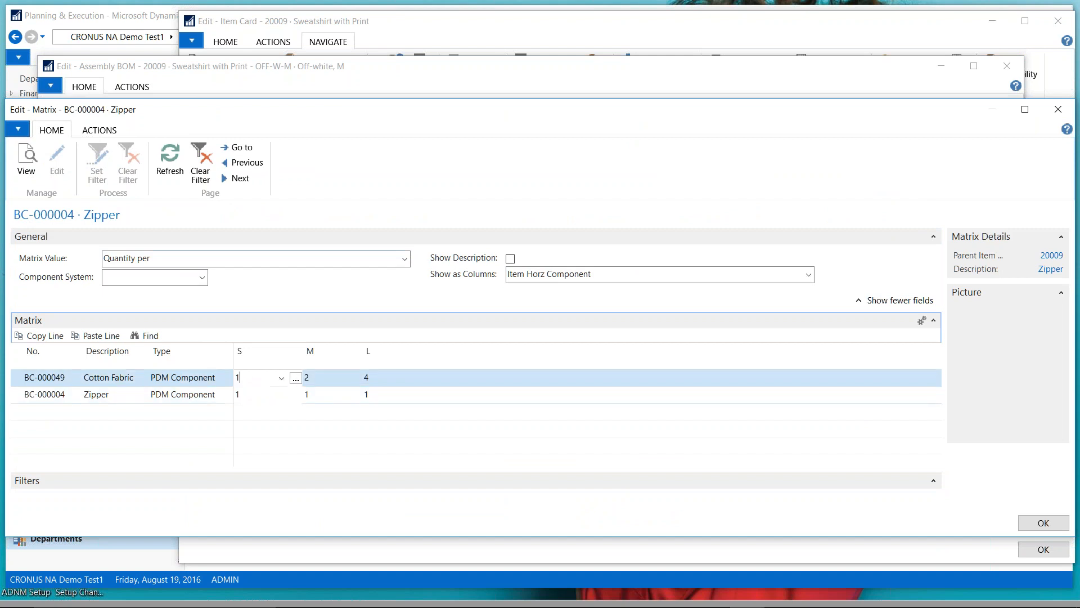
left_click(246, 401)
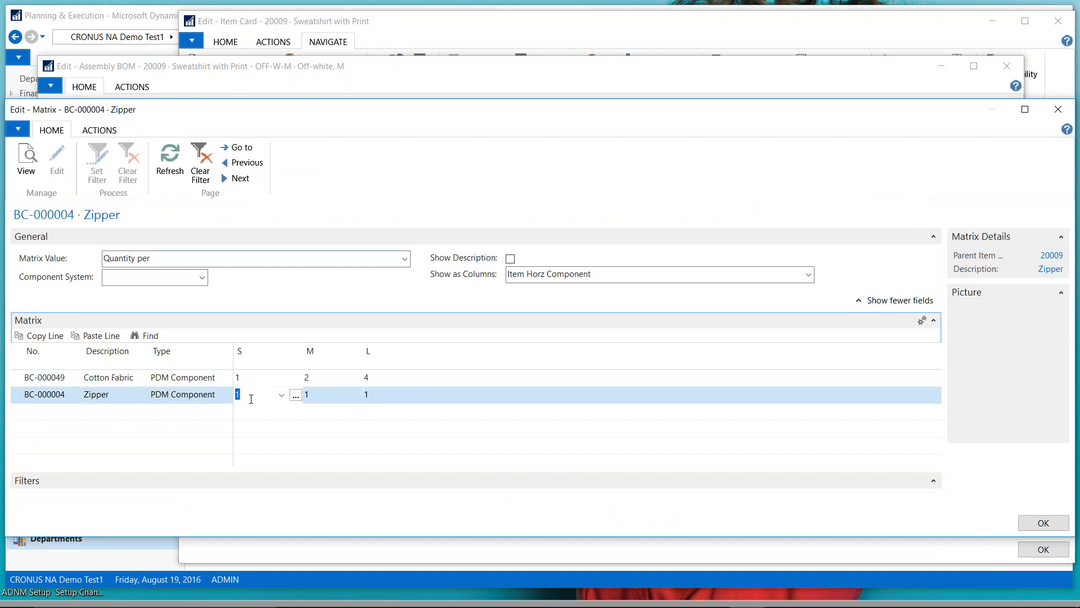
left_click(319, 380)
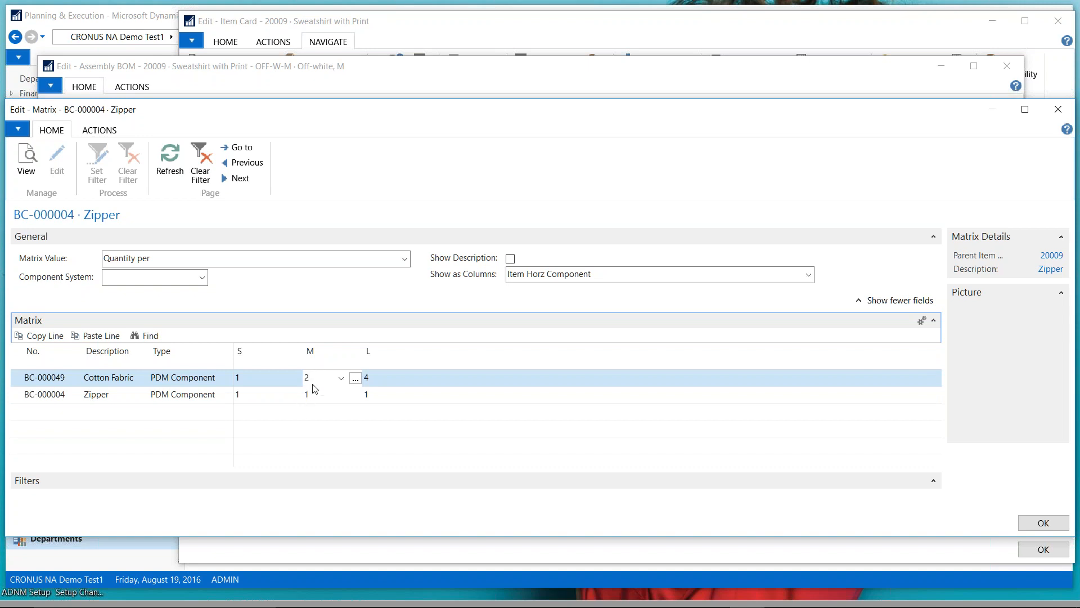
left_click(315, 399)
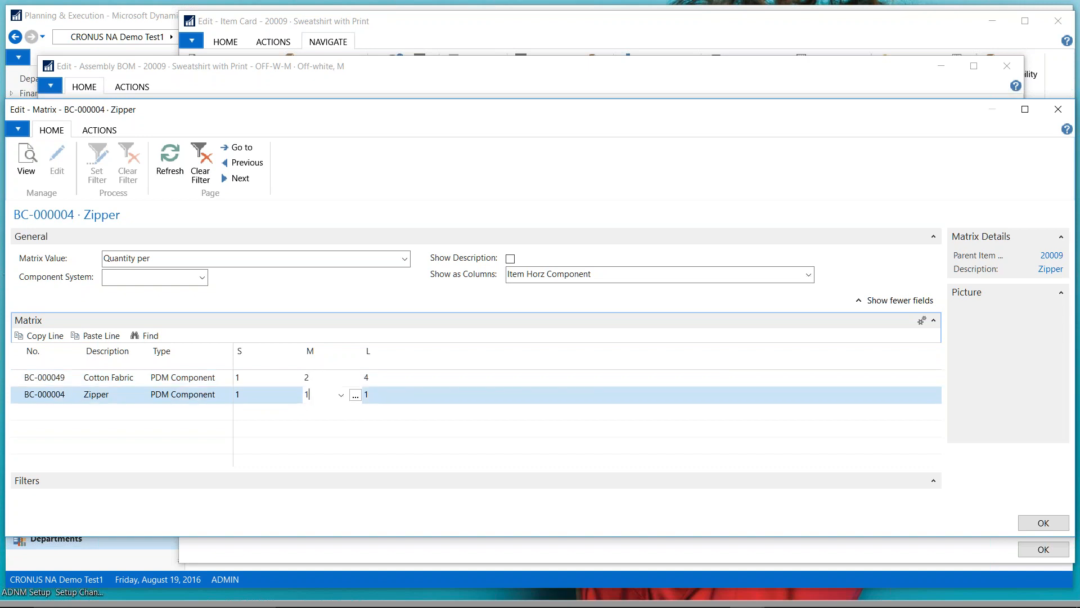
left_click(370, 380)
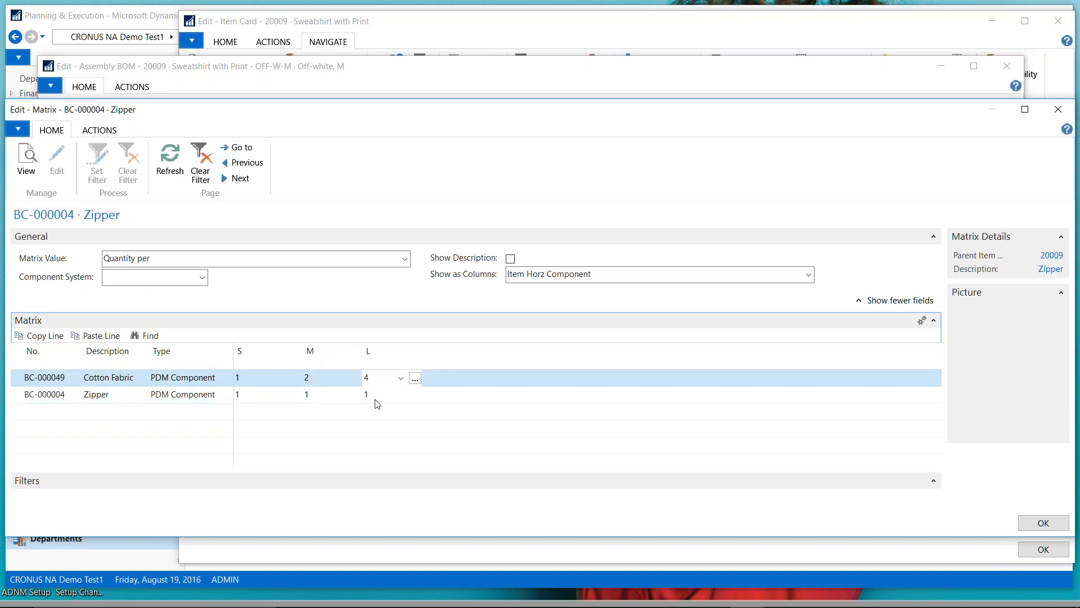
left_click(1059, 118)
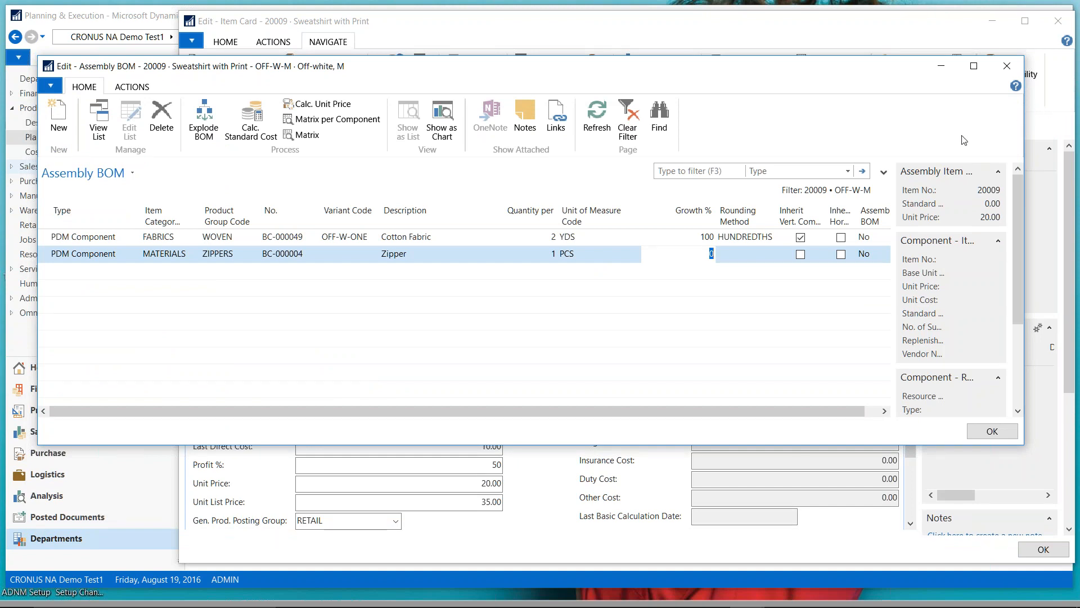
left_click(1010, 69)
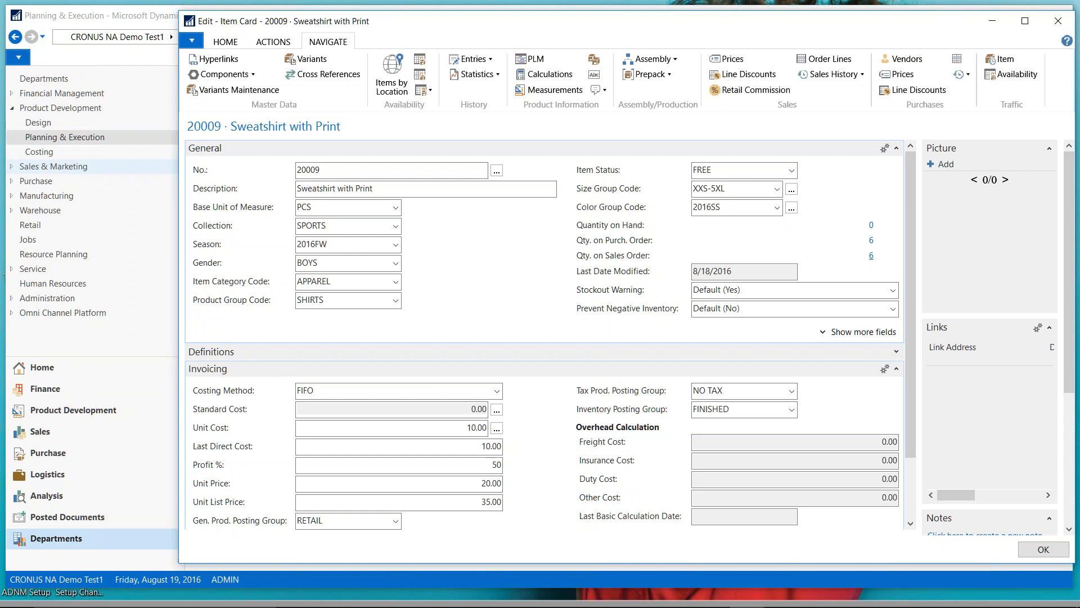
Step: View the sales lines behind the sweatshirt's quantity on sales order, then close the list
mouse_move(638, 605)
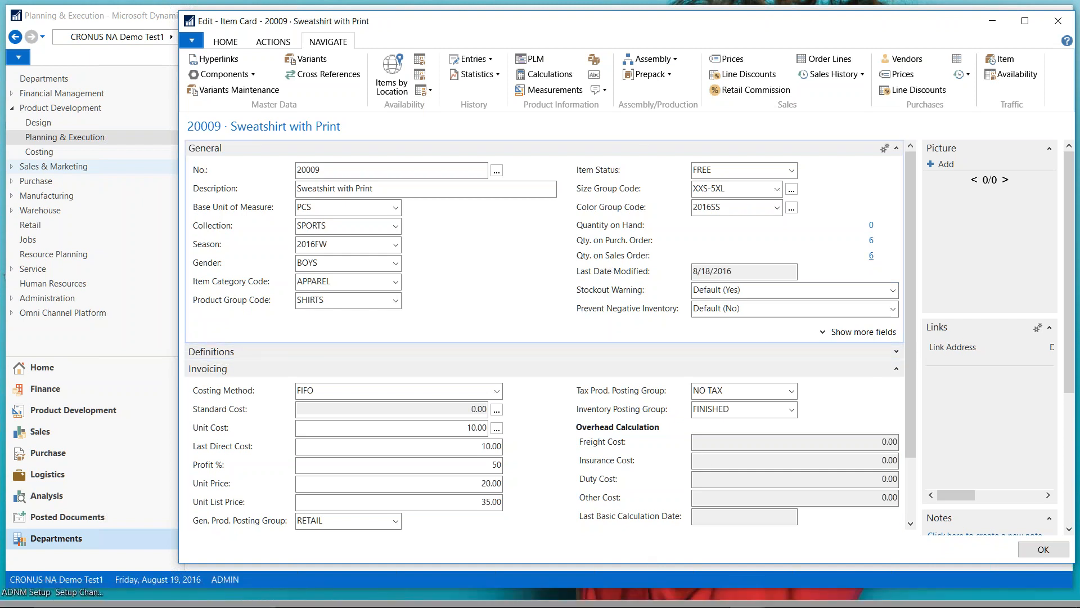
left_click(872, 255)
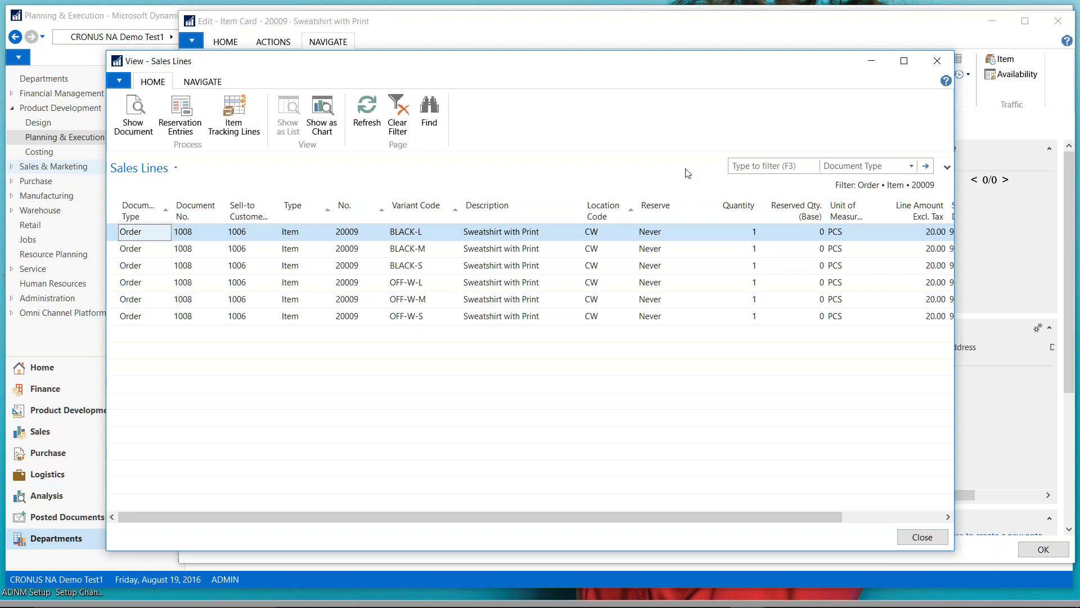
left_click(939, 63)
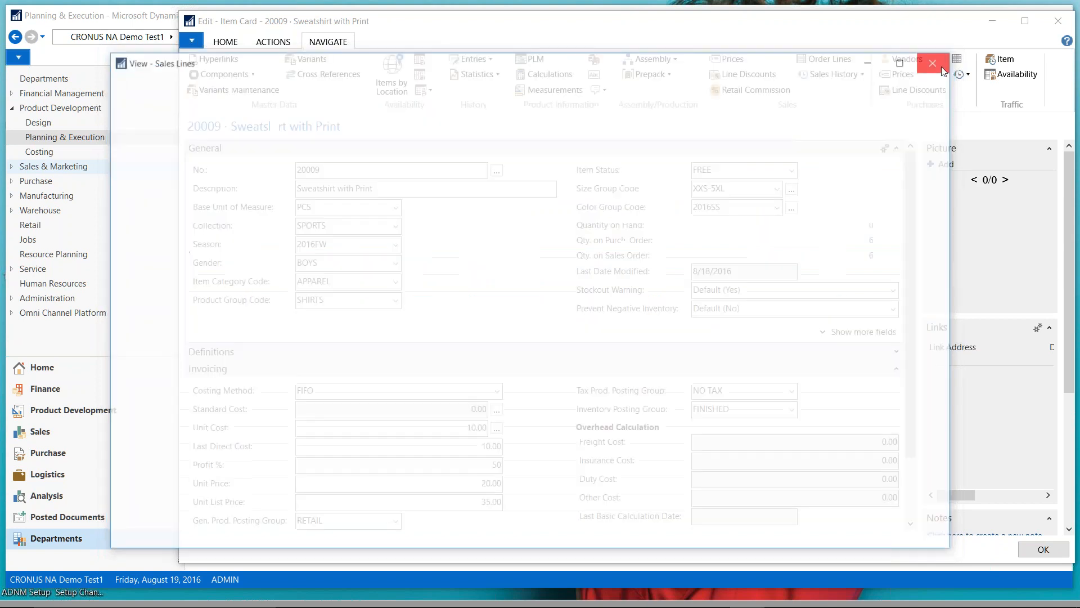
Step: In the PDM BOM Requirement Worksheet, calculate the plan based on Sale for item 20009, from 8/1/2016 to 9/30/2016, replacing existing lines
mouse_move(750, 603)
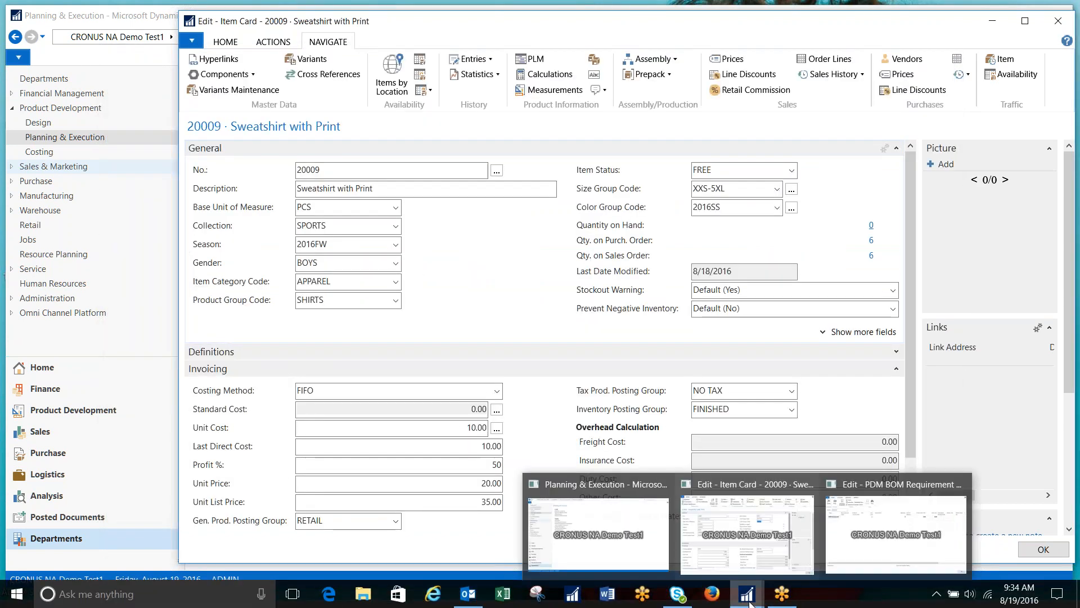
left_click(895, 532)
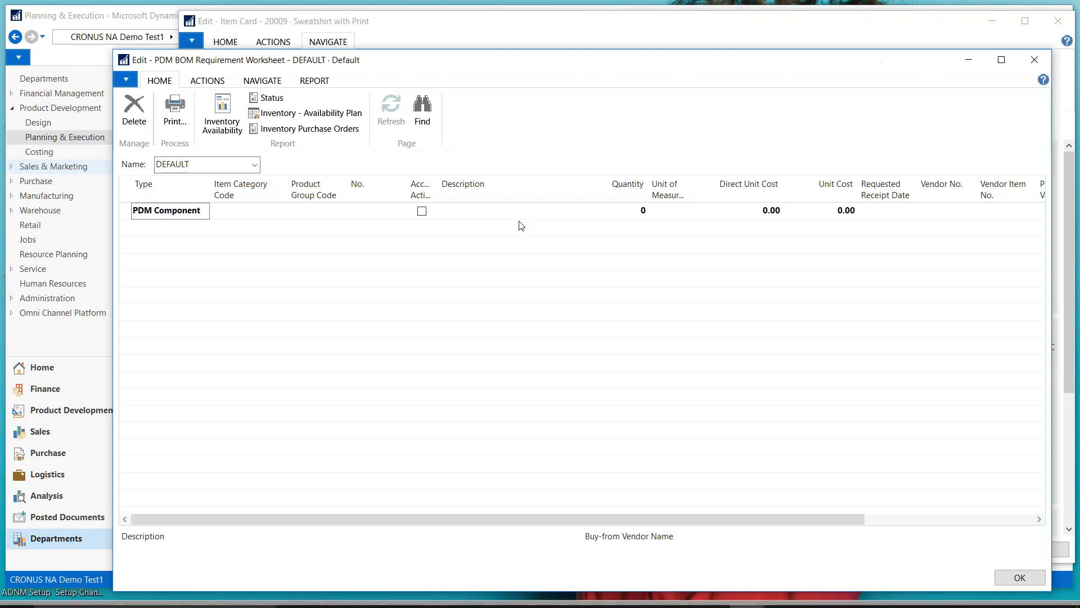
left_click(208, 81)
left_click(178, 116)
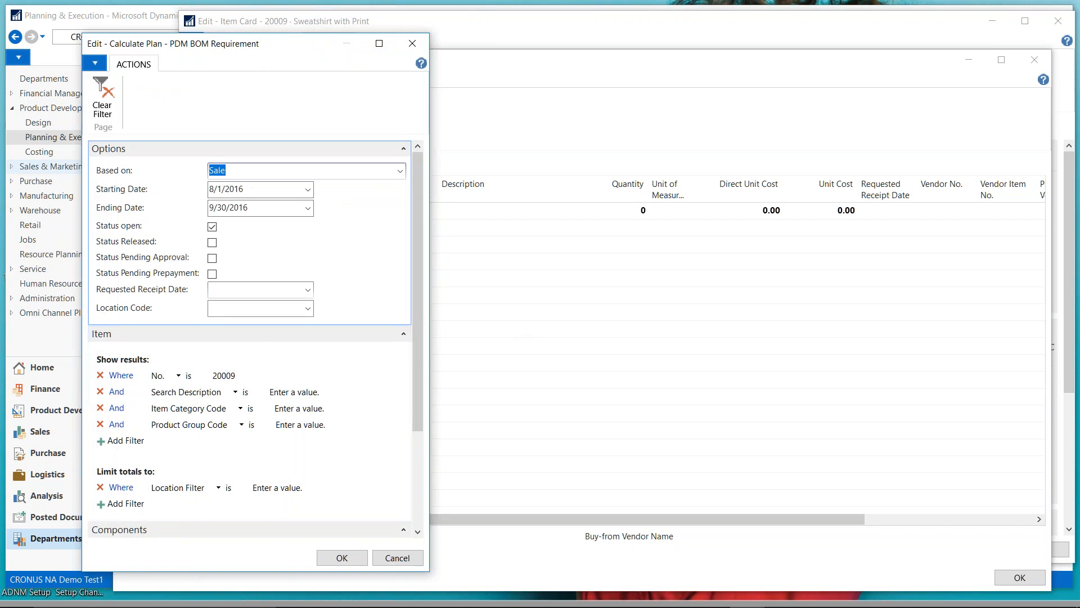
left_click(249, 190)
key("Tab")
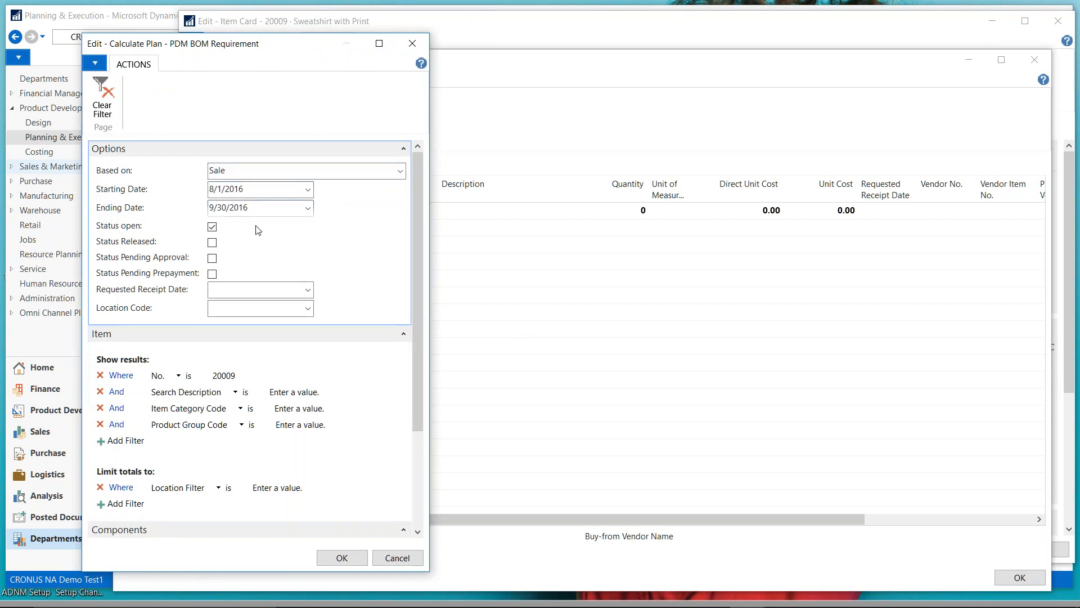
left_click(250, 378)
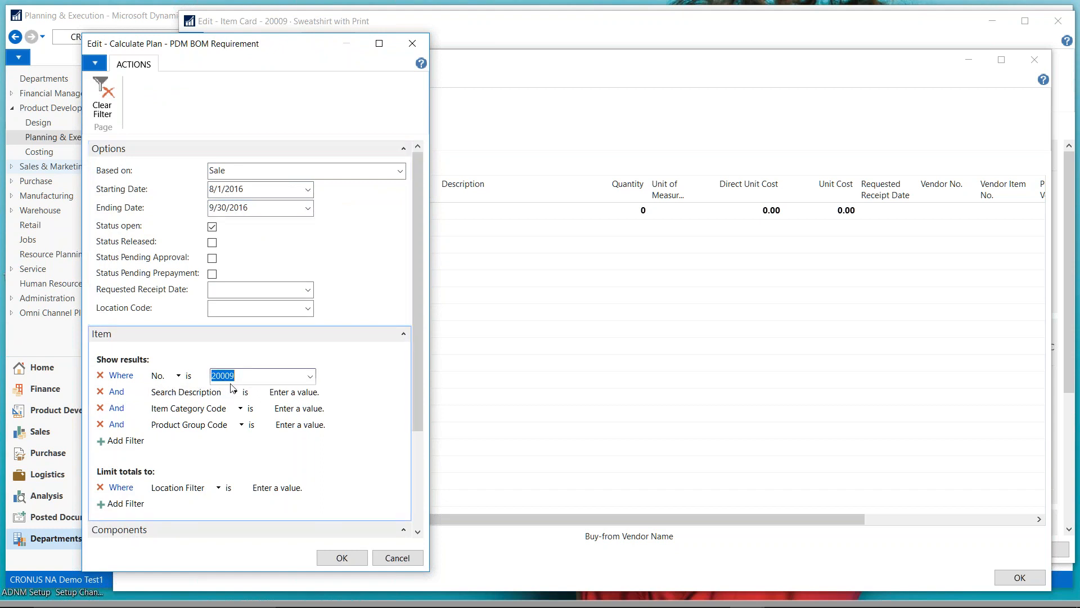
left_click(352, 559)
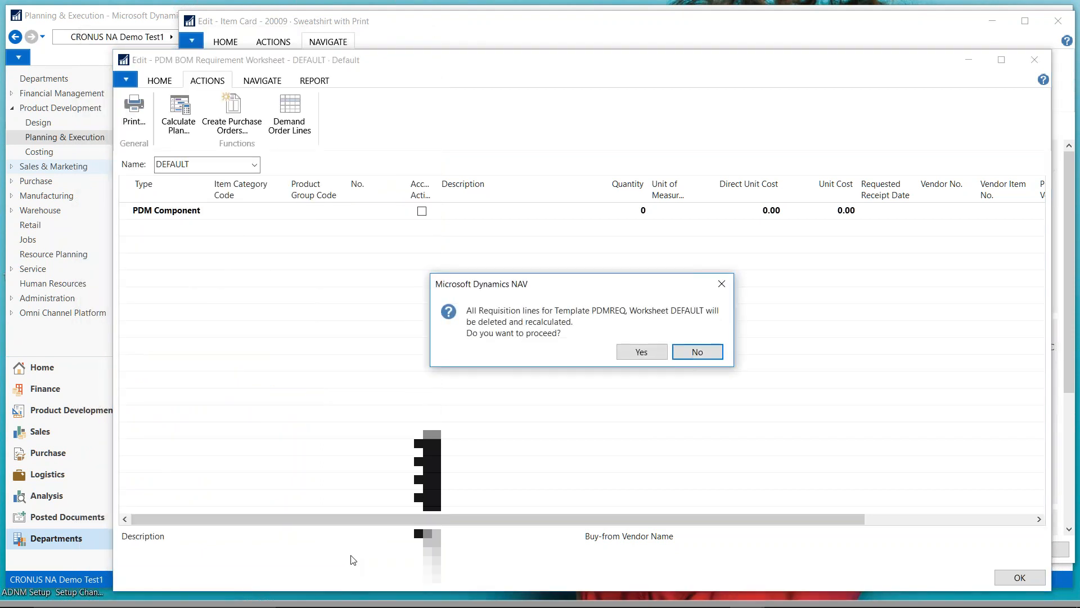
left_click(641, 352)
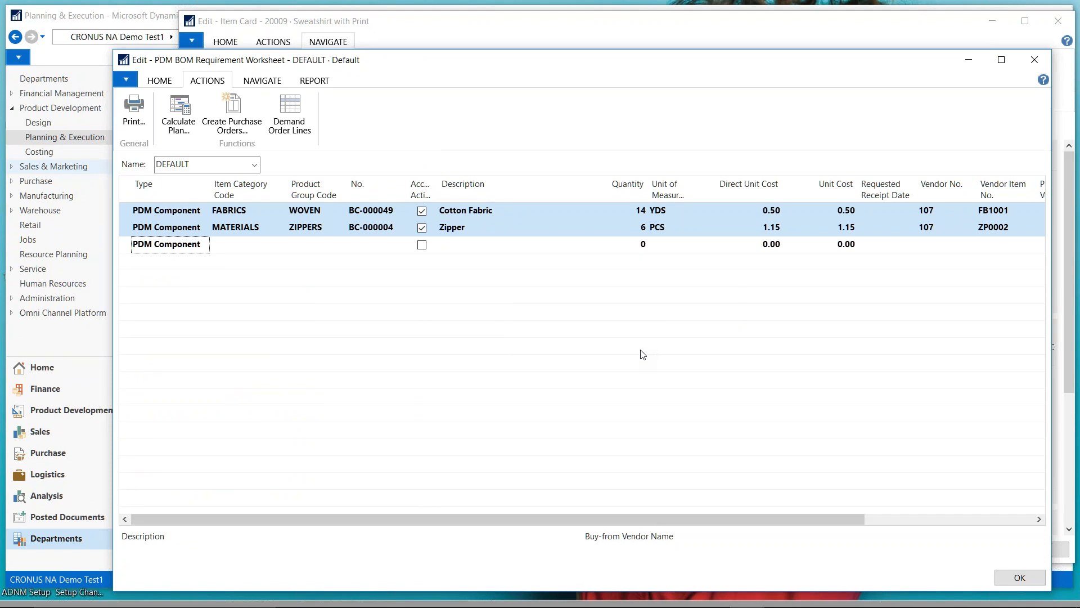
Step: Check the planned Cotton Fabric and Zipper quantities and view the Cotton Fabric sublines per color variant
left_click(622, 214)
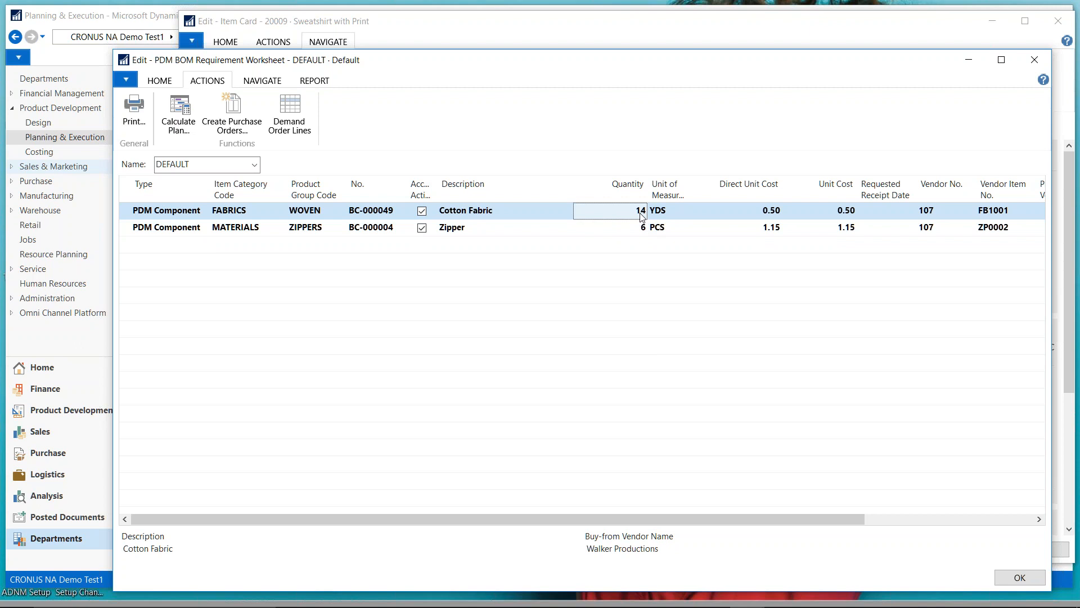
left_click(636, 232)
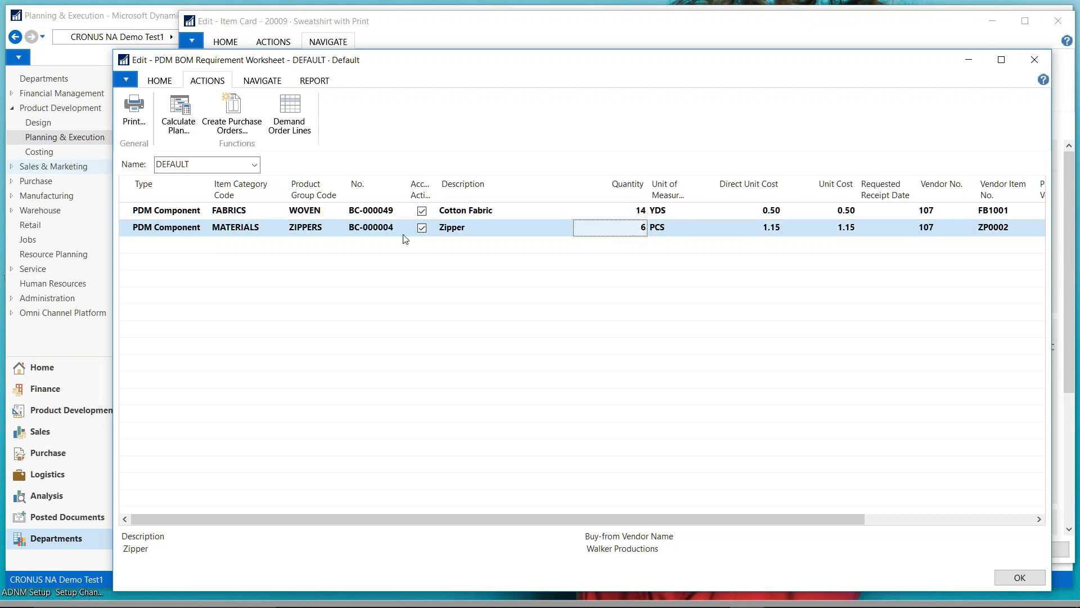
left_click(612, 216)
left_click(280, 82)
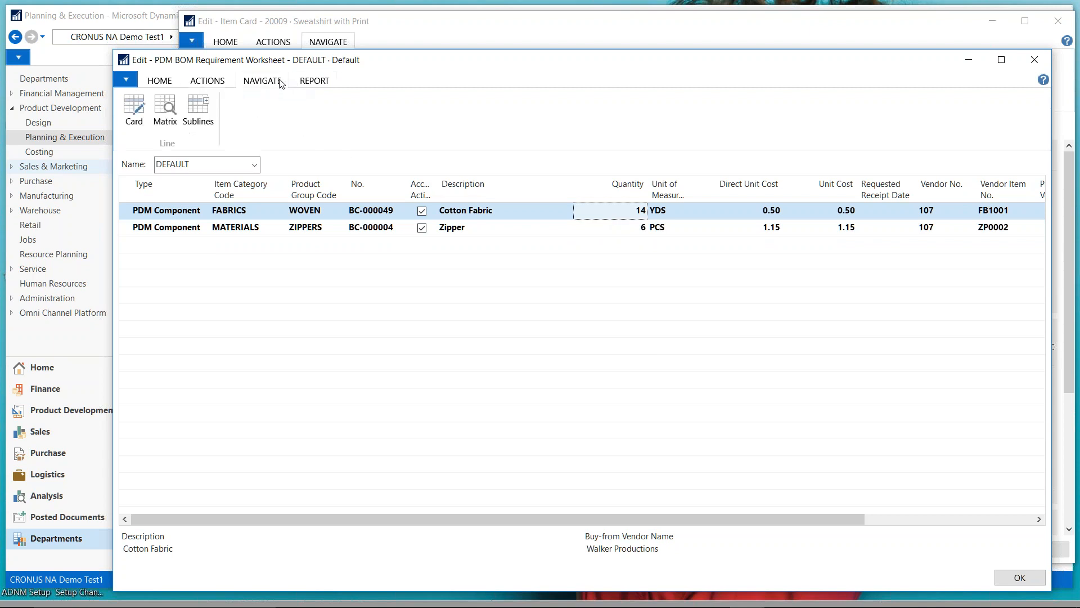
left_click(204, 121)
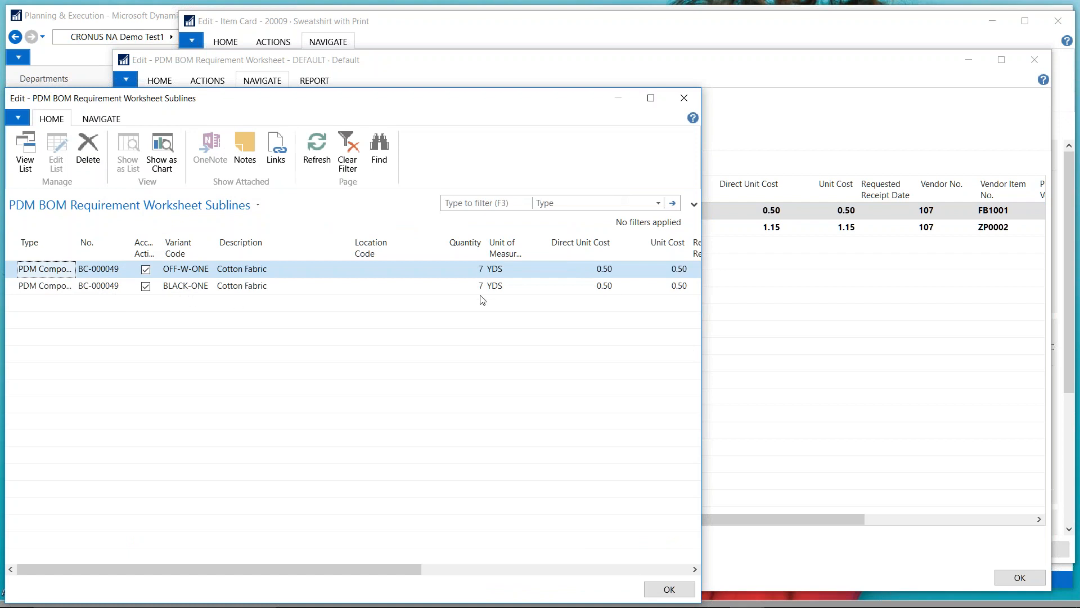
left_click(683, 97)
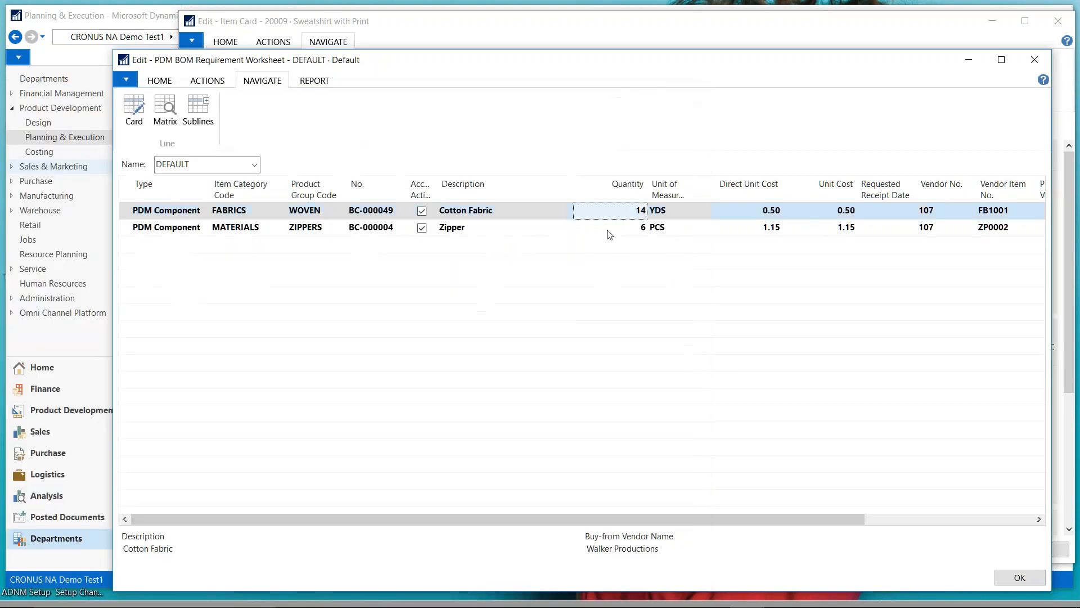
Step: Preview the PDM BOM Requirement report for the worksheet lines, then close the preview and the worksheet to return to the item card
left_click(626, 228)
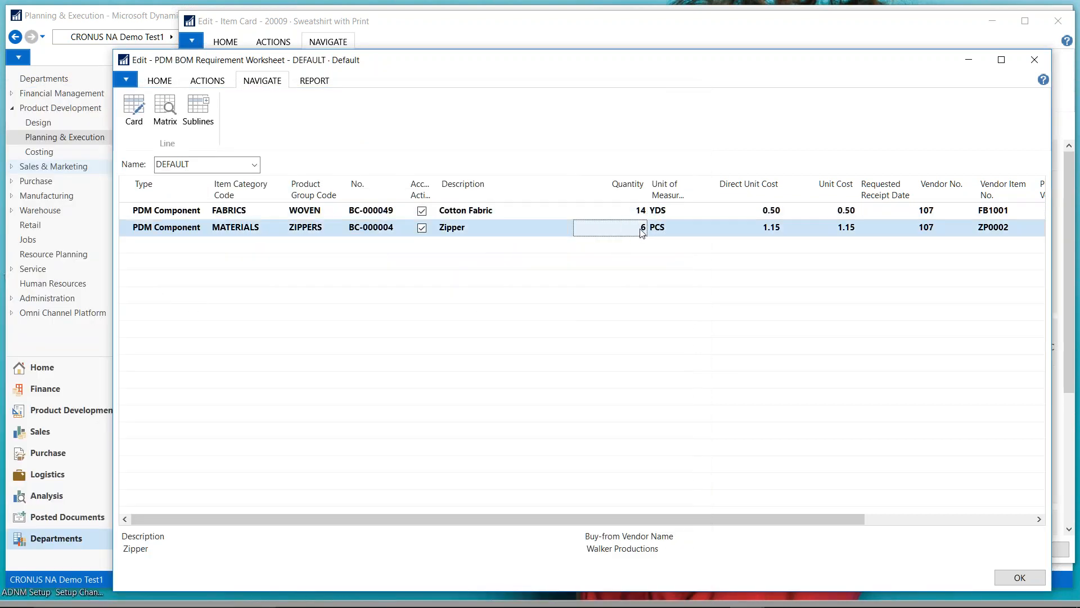
left_click(208, 80)
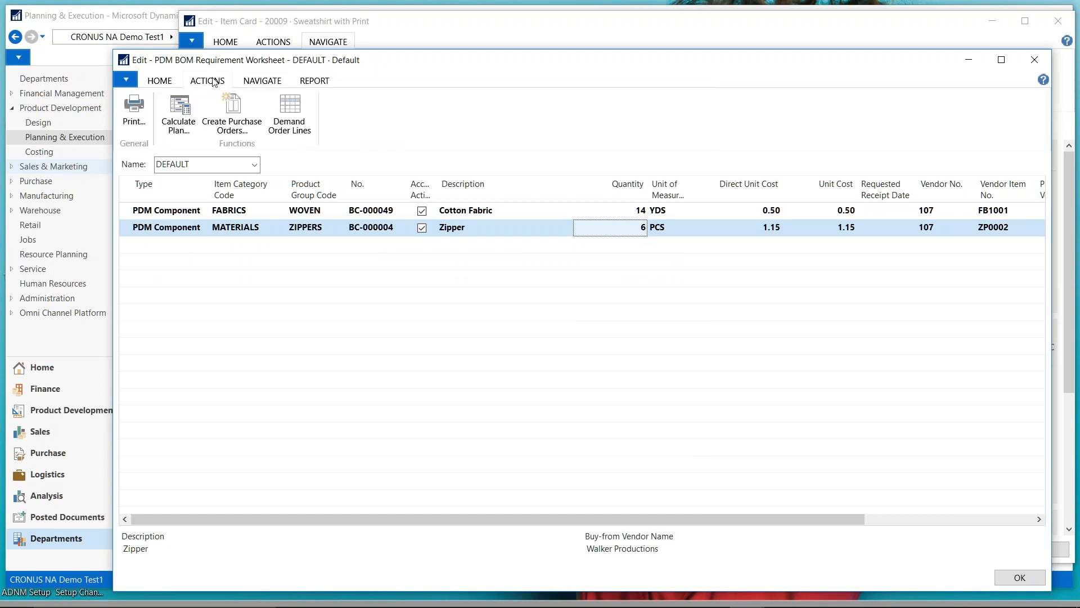
left_click(143, 113)
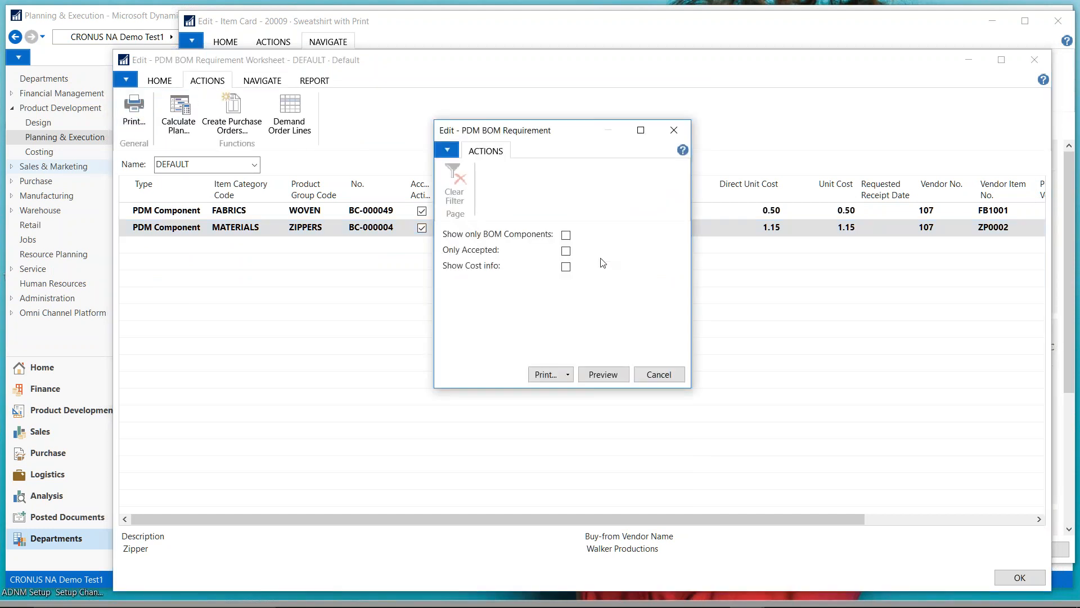
left_click(603, 376)
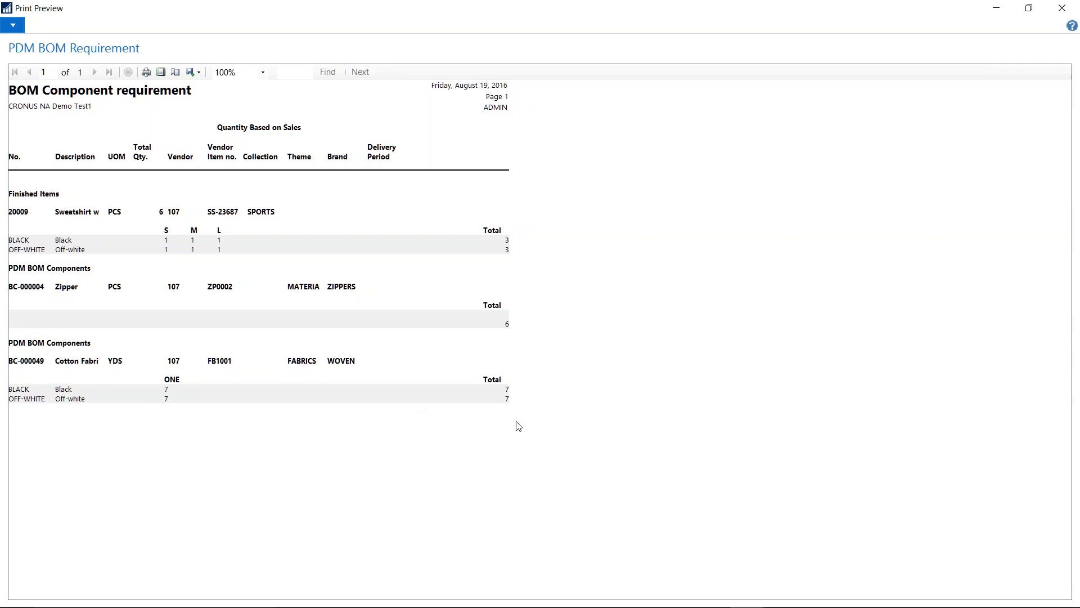
left_click(1062, 8)
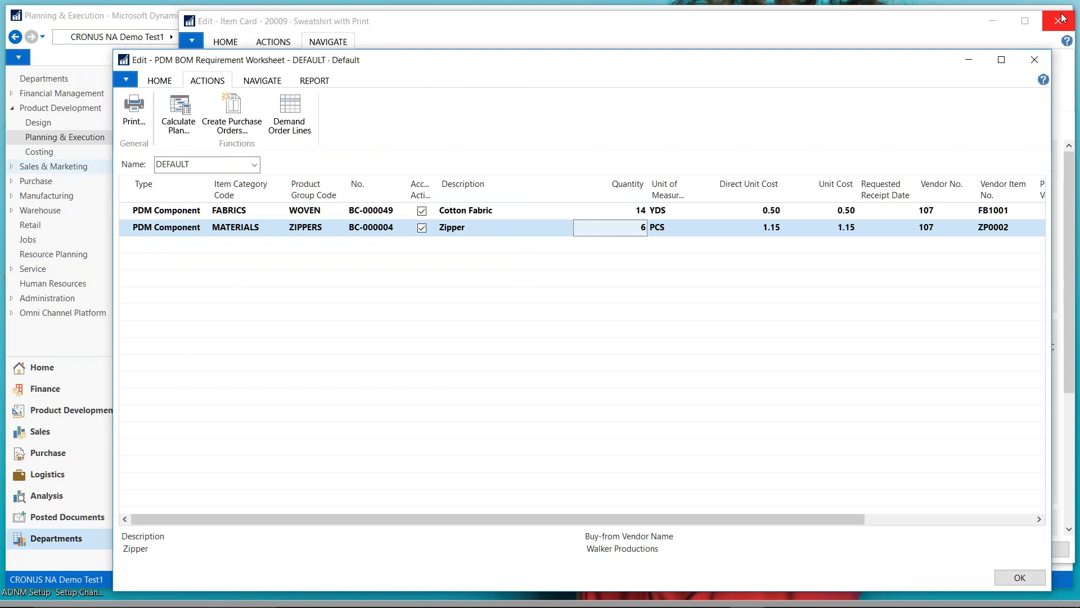
left_click(1035, 62)
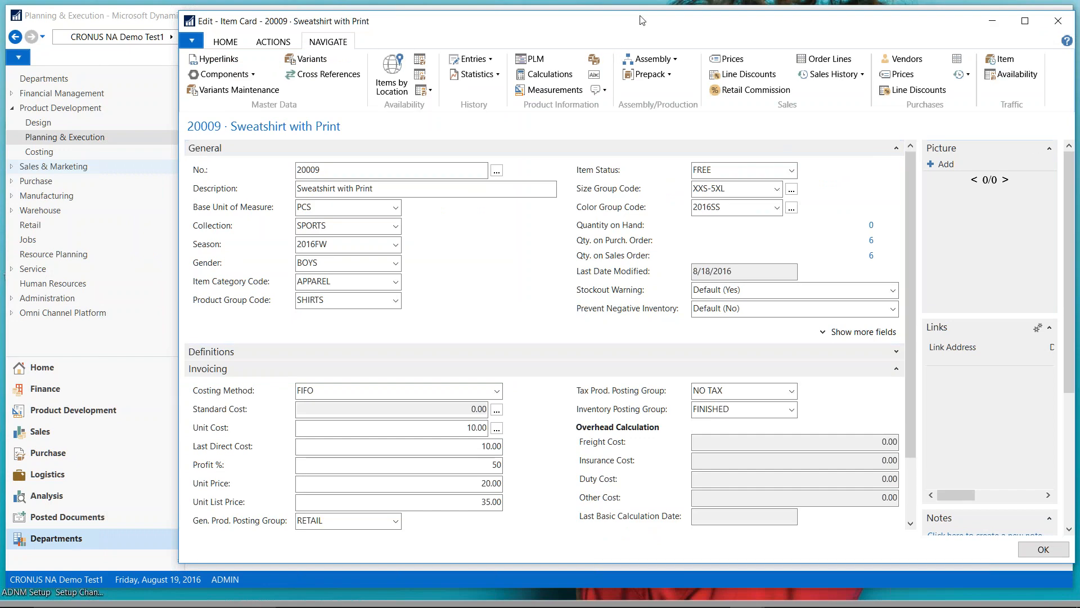